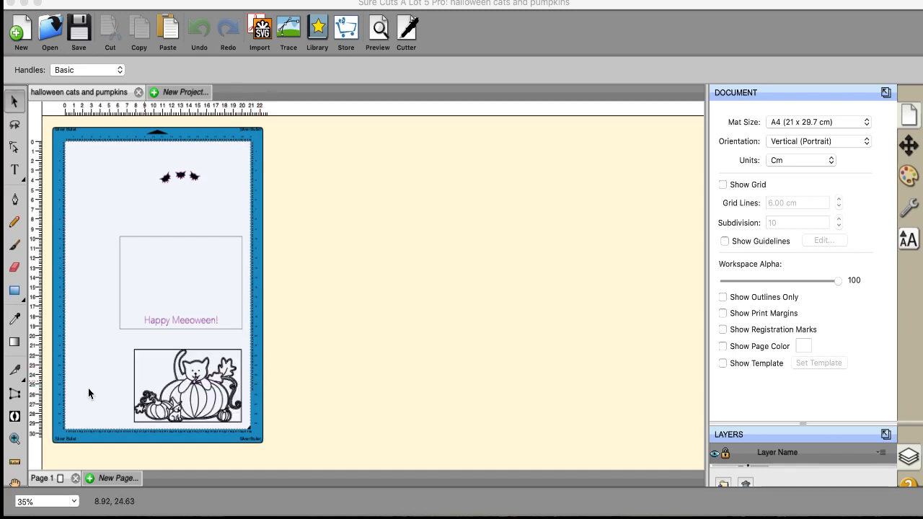
Ungroup the cat-and-pumpkin artwork from its rectangular frame
click(14, 439)
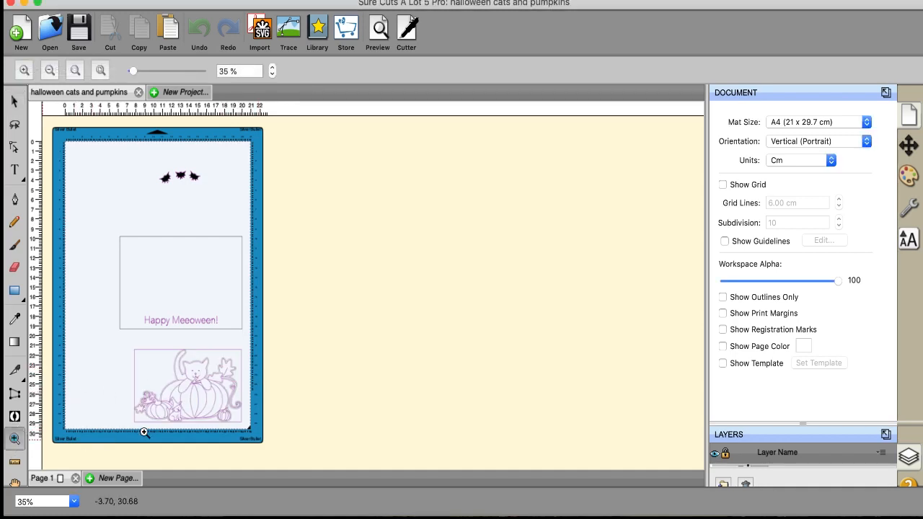
click(192, 385)
click(205, 373)
click(209, 369)
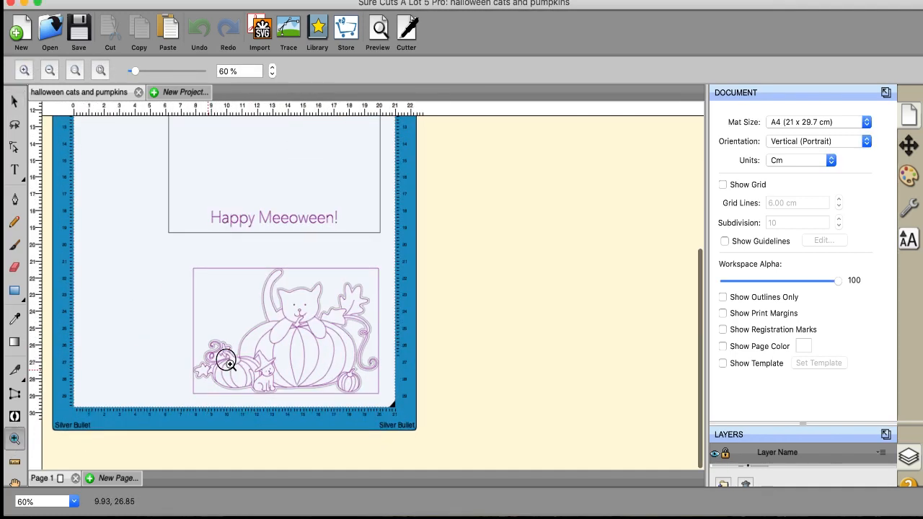
click(226, 361)
click(339, 311)
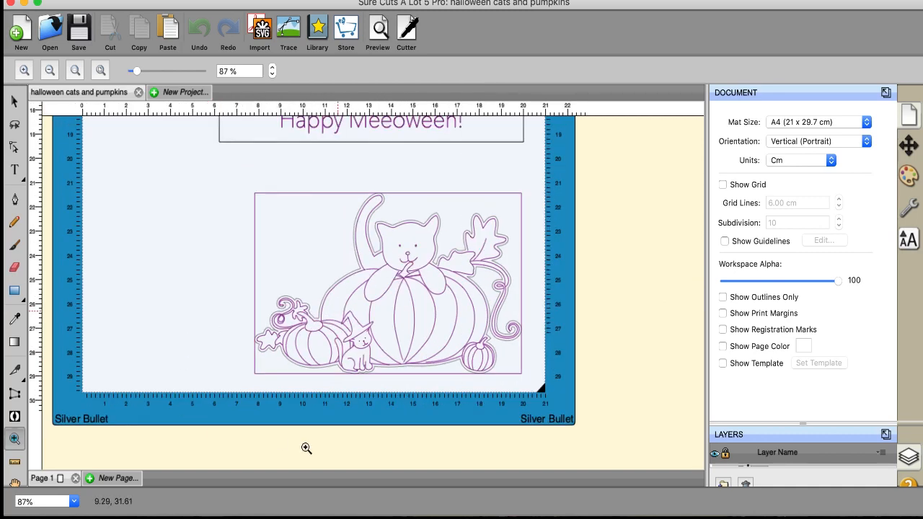
click(15, 102)
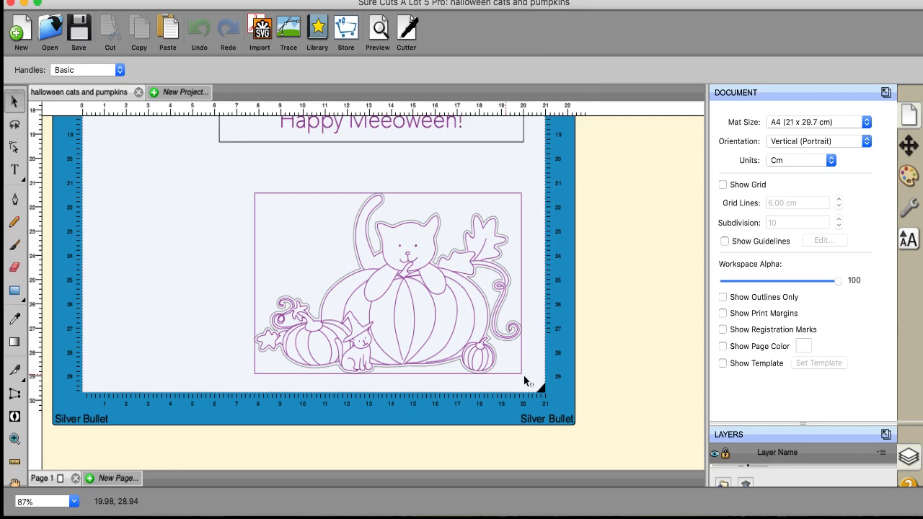
right_click(355, 239)
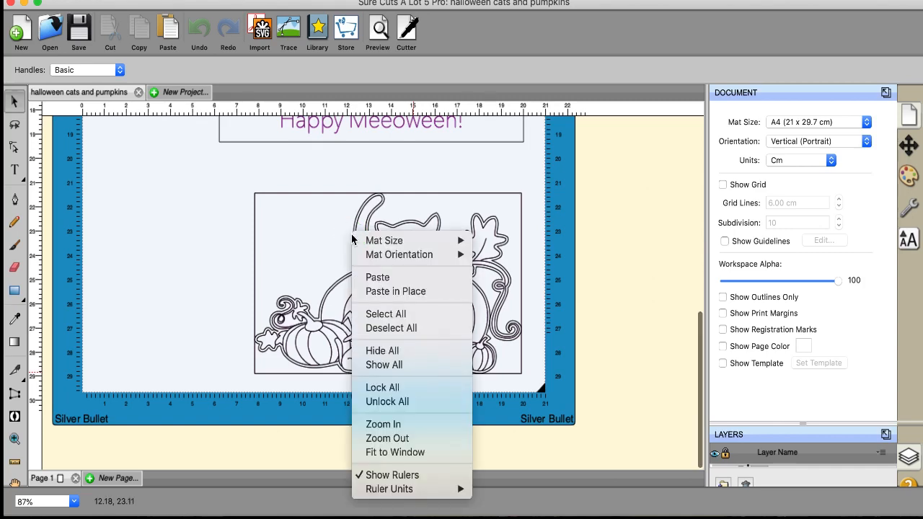
click(242, 198)
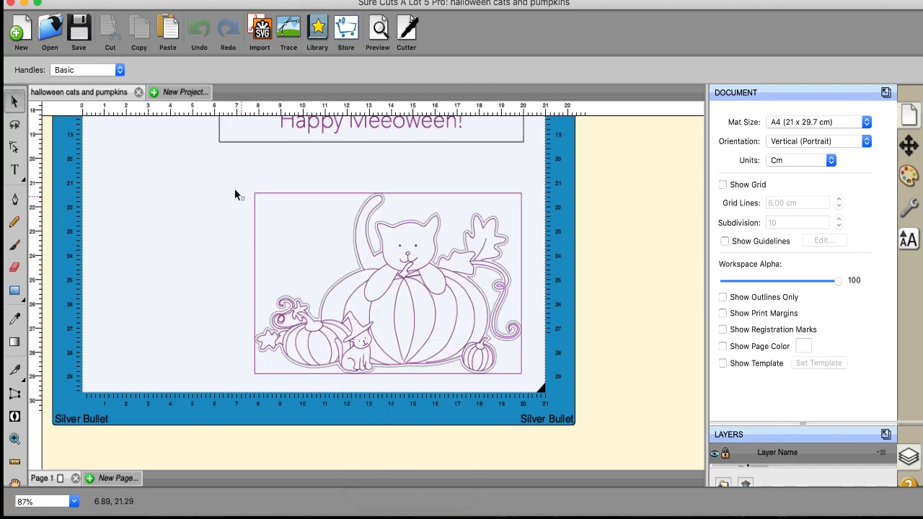
drag(234, 188, 573, 413)
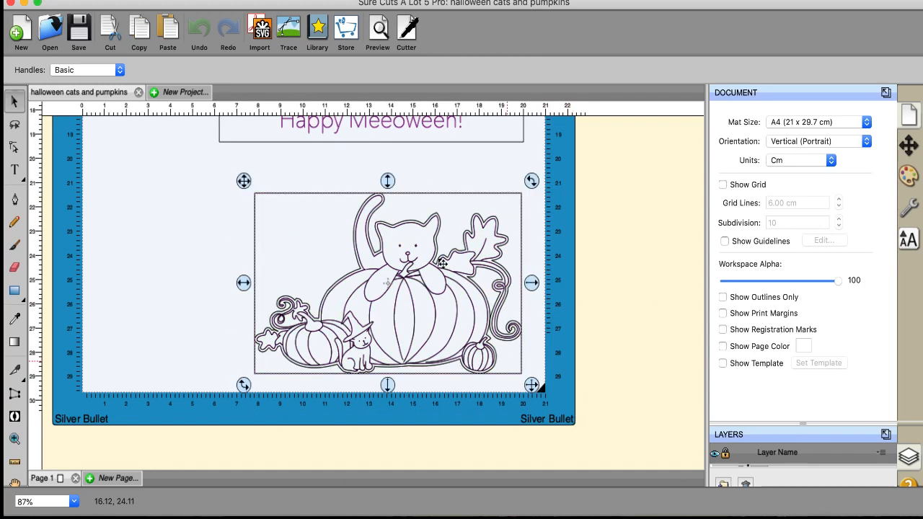
right_click(441, 233)
click(473, 438)
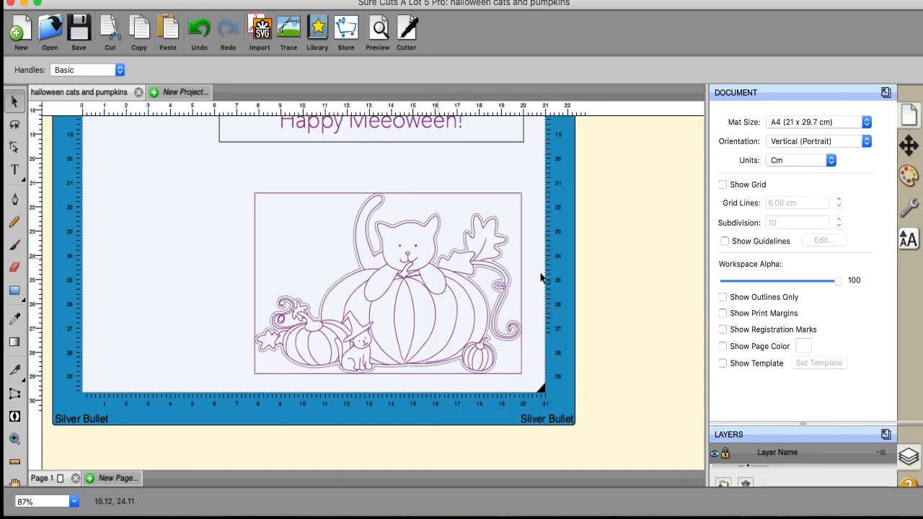
Move the rectangular frame off the cat-and-pumpkin artwork to the mat's lower-left corner and check the artwork's position and size
drag(522, 242, 239, 340)
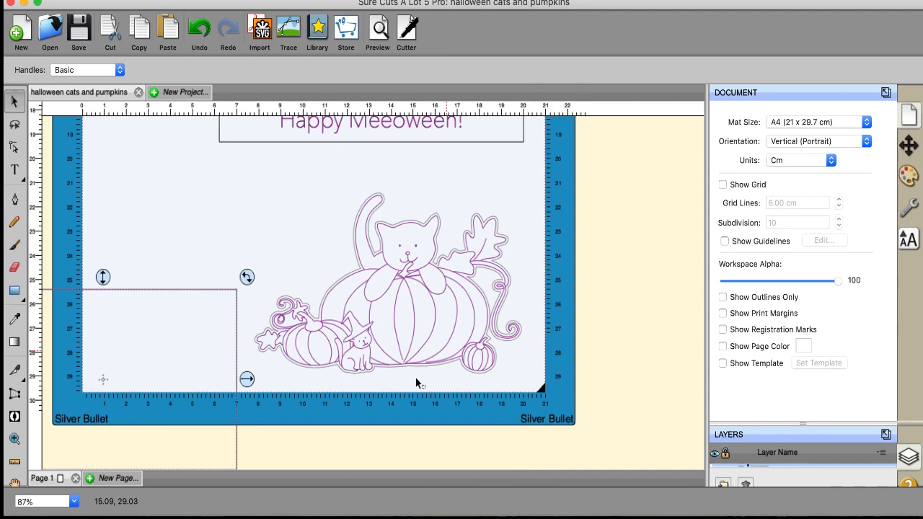
click(418, 312)
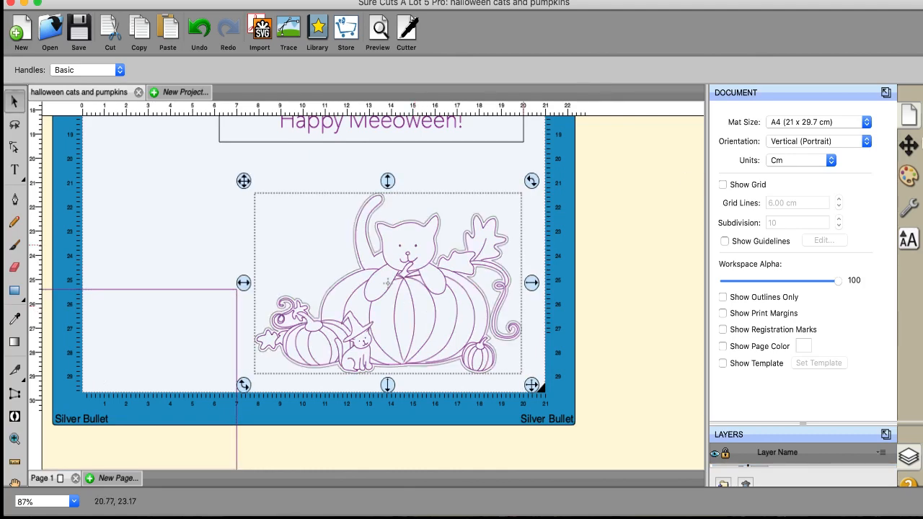
click(911, 147)
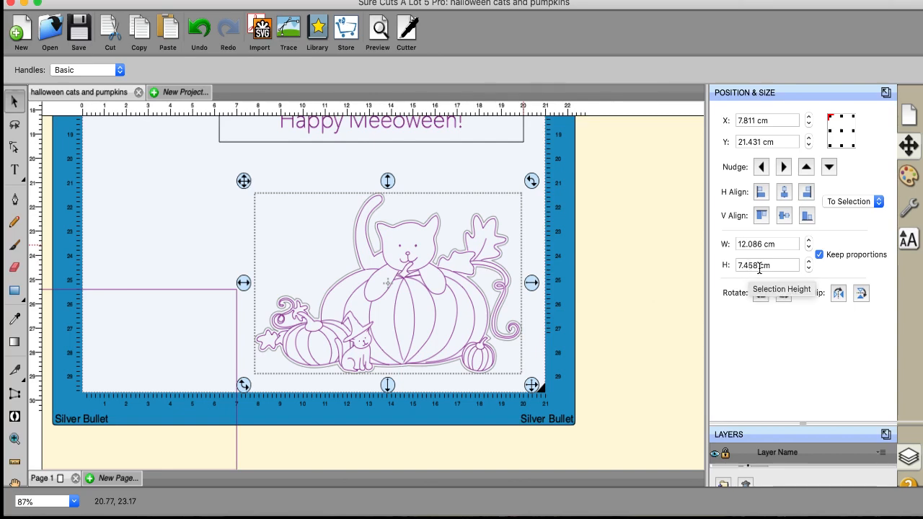
Move the frame back over the cat-and-pumpkin artwork and align both by their horizontal and vertical centres, relative to the selection
click(237, 328)
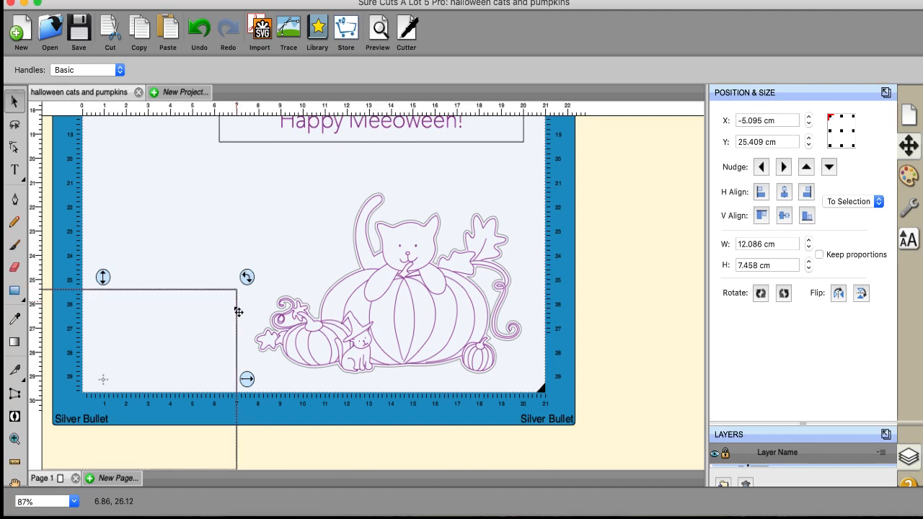
drag(238, 310, 411, 220)
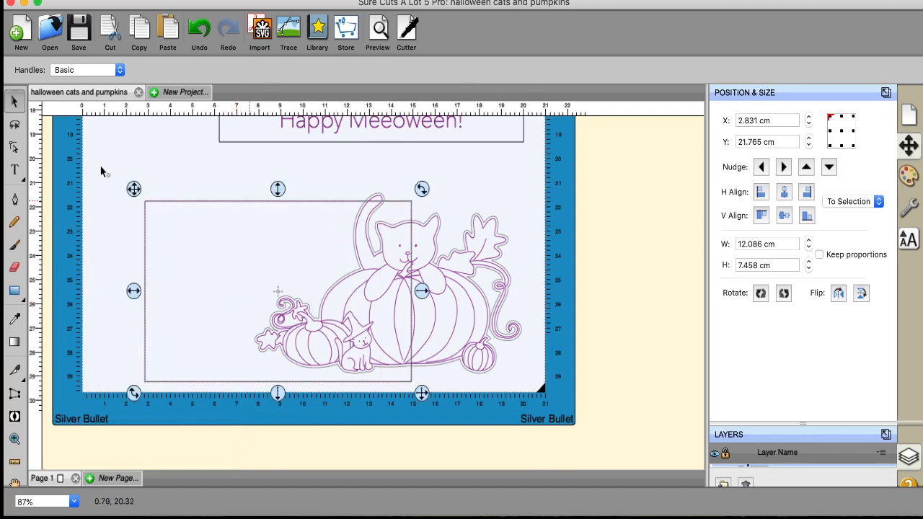
drag(98, 168, 576, 436)
click(784, 192)
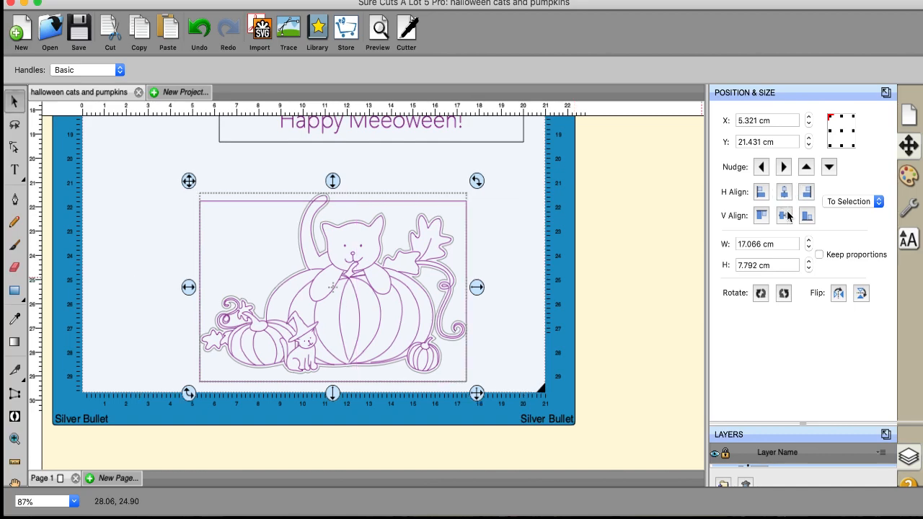
click(784, 214)
click(521, 372)
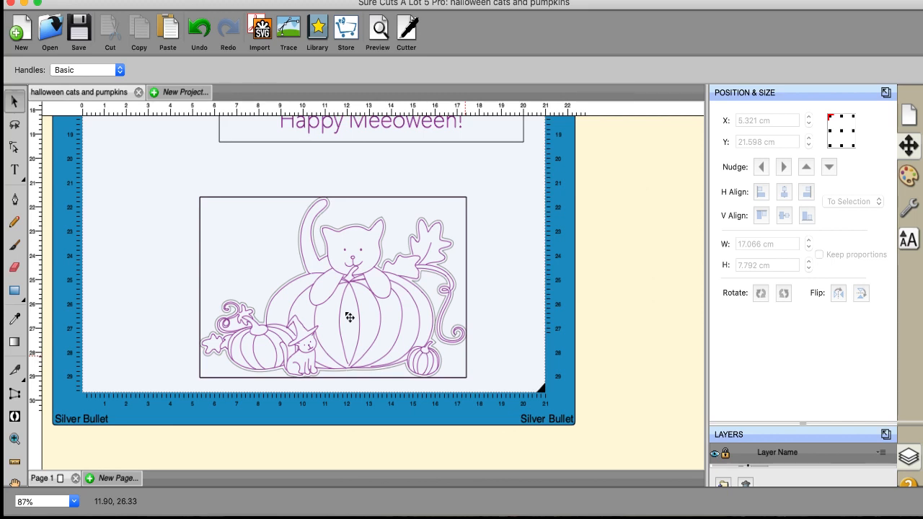
click(473, 350)
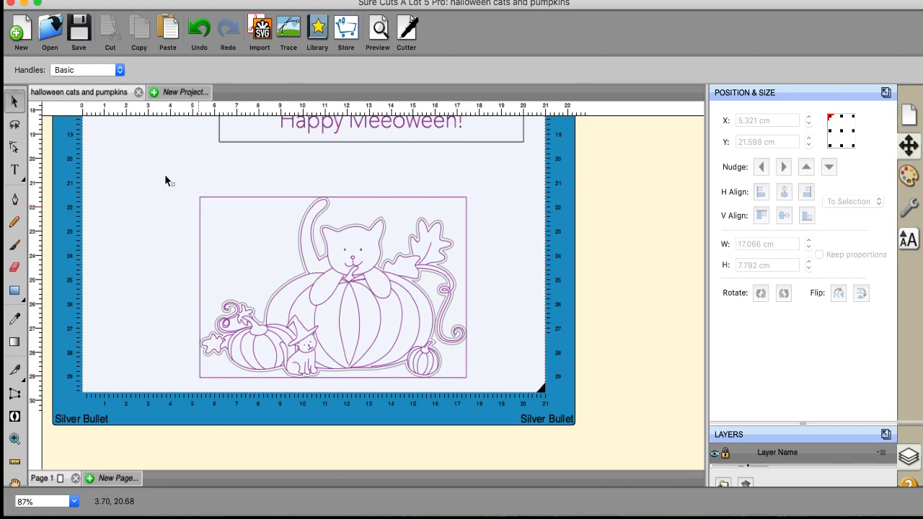
Group the frame together with the cat-and-pumpkin artwork
drag(165, 174, 532, 421)
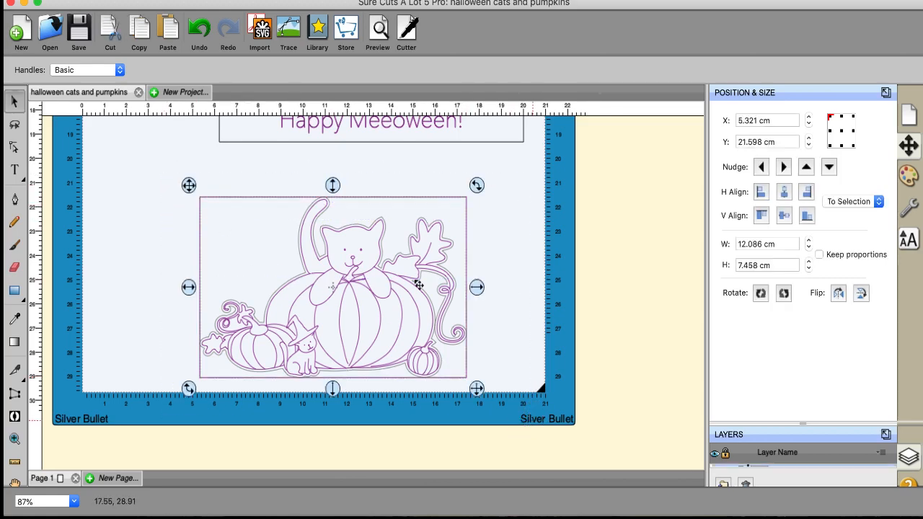
right_click(401, 233)
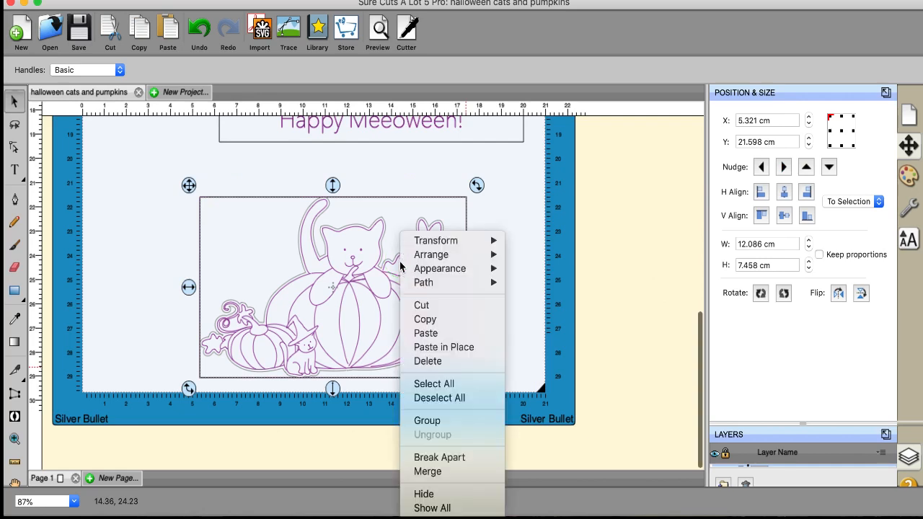
click(428, 421)
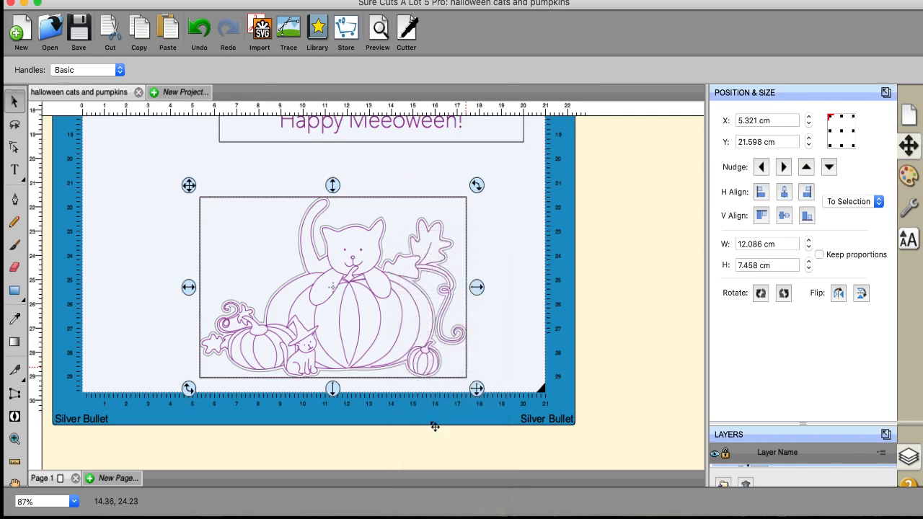
Set the alignment reference to To Page and align the grouped cat design with the page's right and bottom edges
click(881, 202)
click(849, 190)
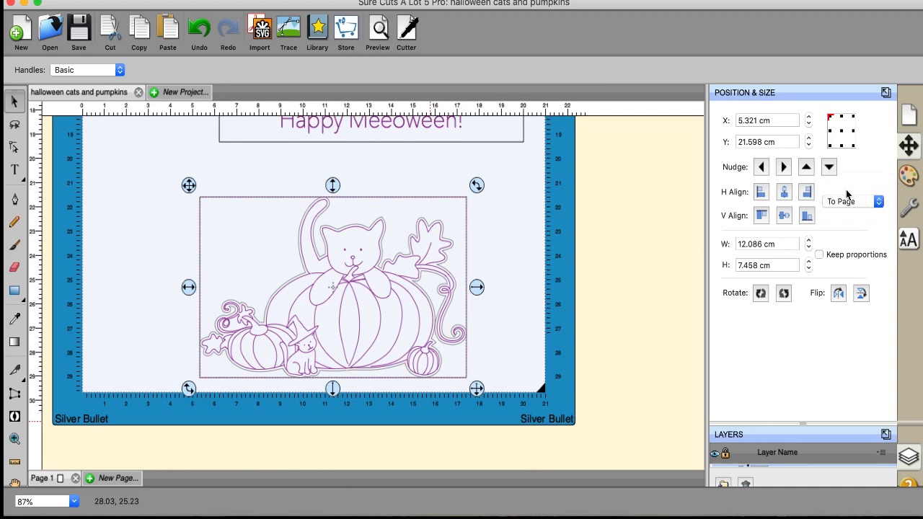
click(807, 192)
click(807, 216)
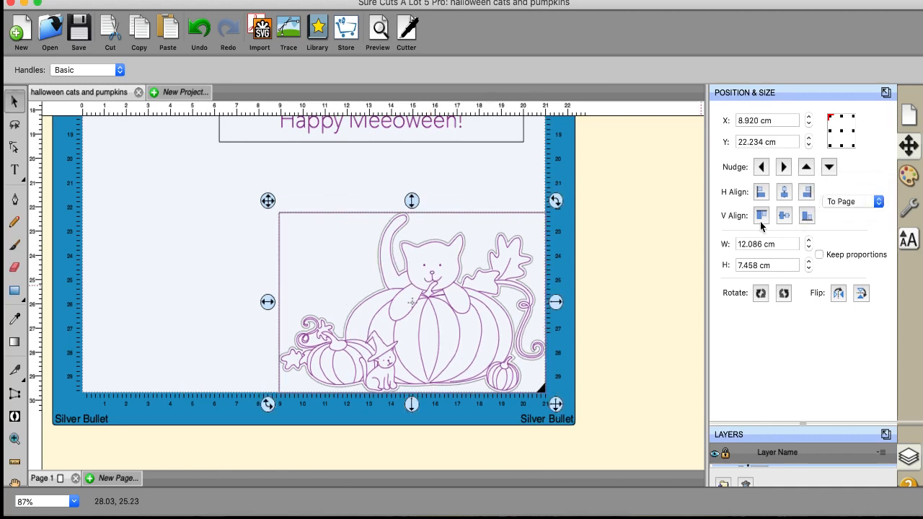
click(586, 301)
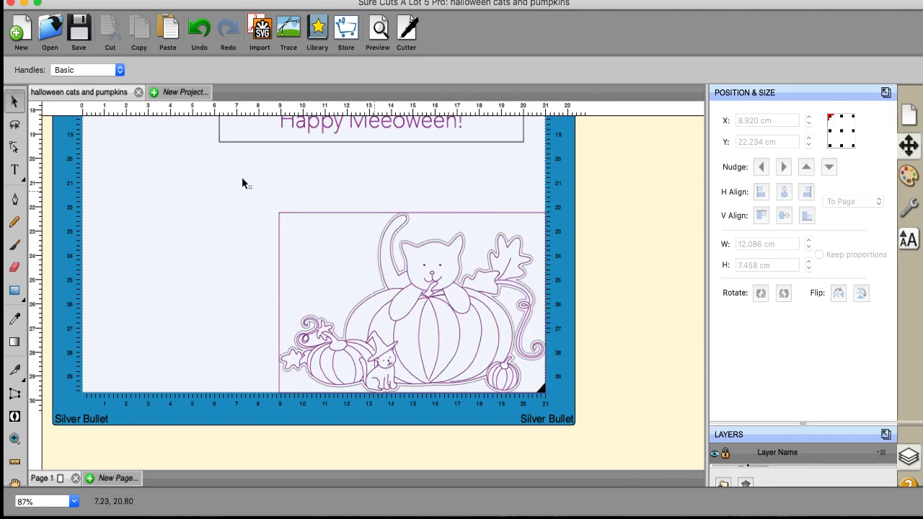
Move the cat design away from the page edges to about X 6.16 cm, Y 21.60 cm, below the Happy Meeoween! frame
drag(242, 177, 584, 439)
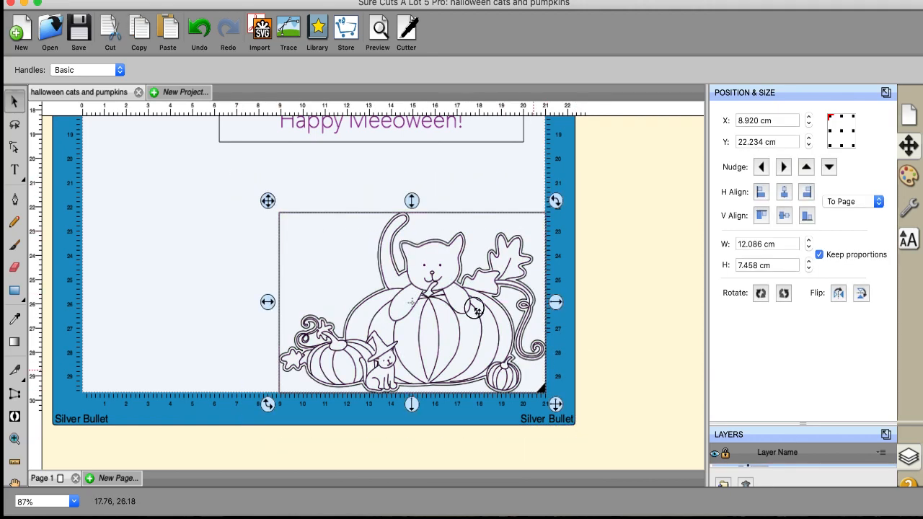
drag(476, 310, 415, 294)
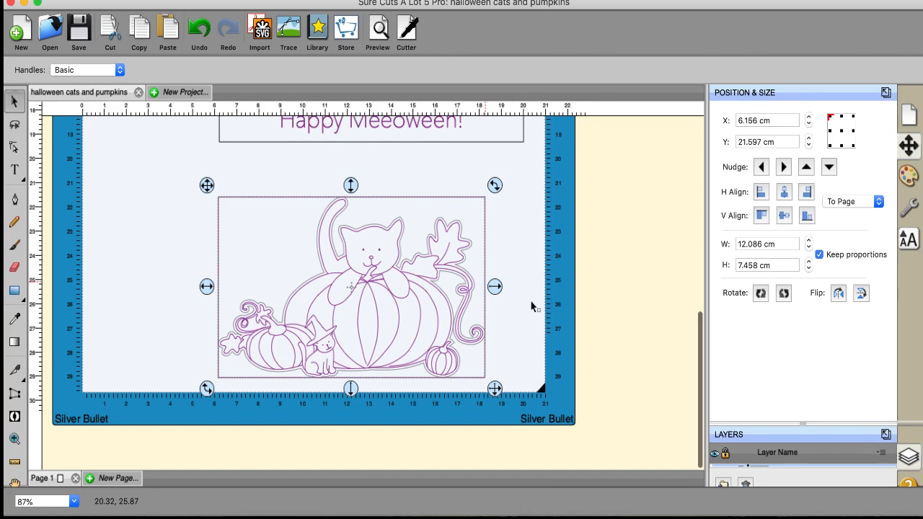
scroll(531, 306, up, 5)
scroll(532, 306, down, 5)
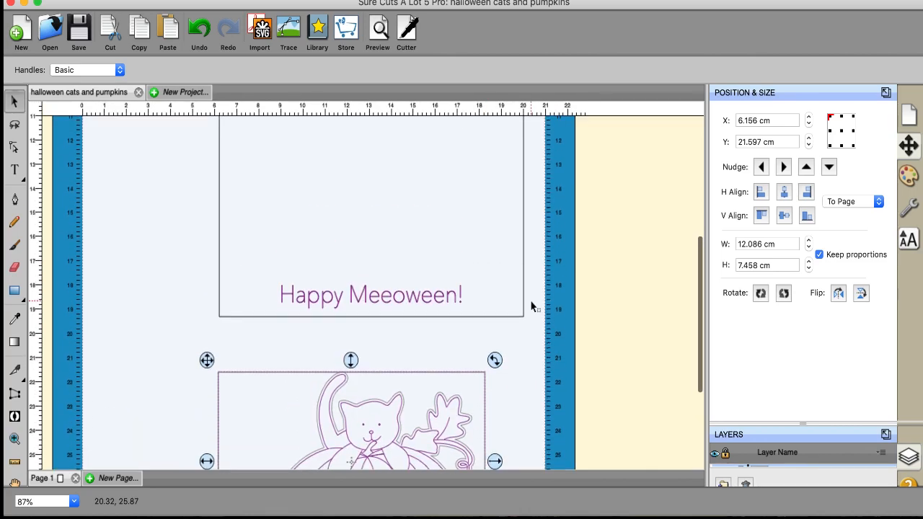
scroll(532, 306, down, 1)
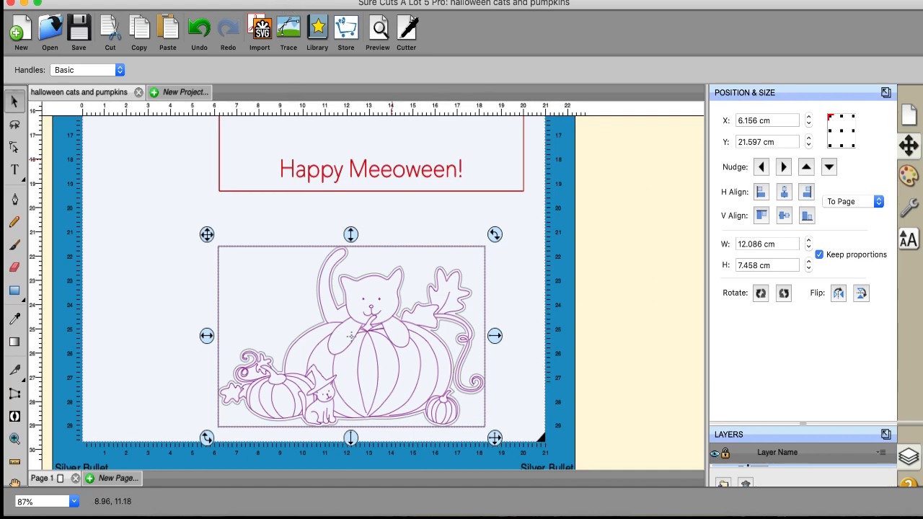
click(428, 0)
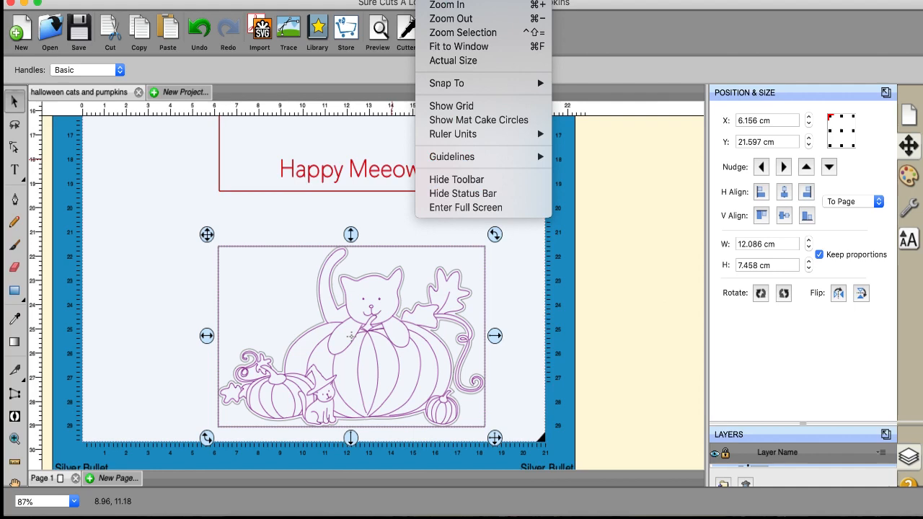
click(441, 47)
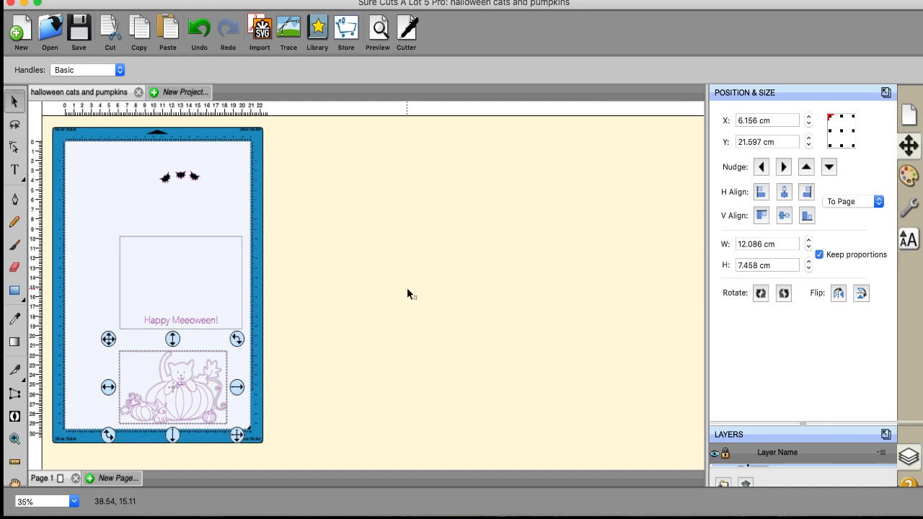
Inspect the registration mark settings of the Silver Bullet Platinum Pro cutter, leaving the cutter and cut settings without changes
click(408, 37)
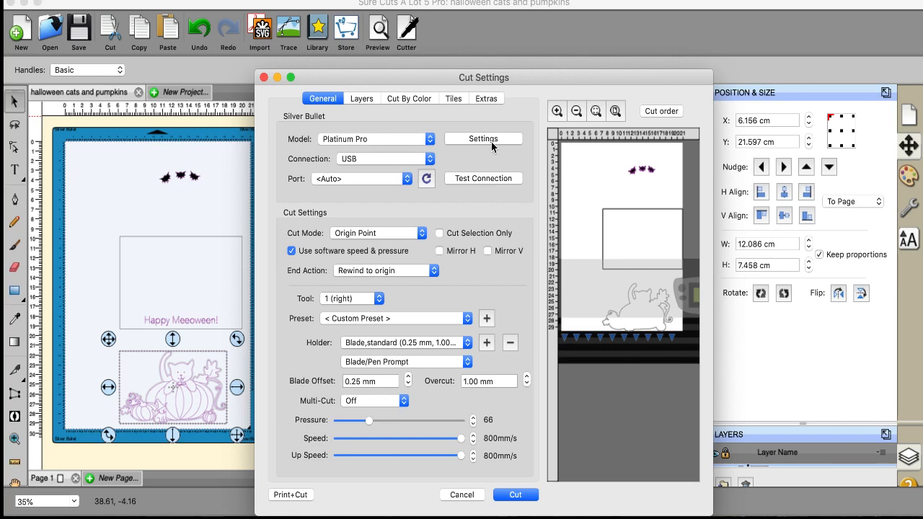
click(495, 145)
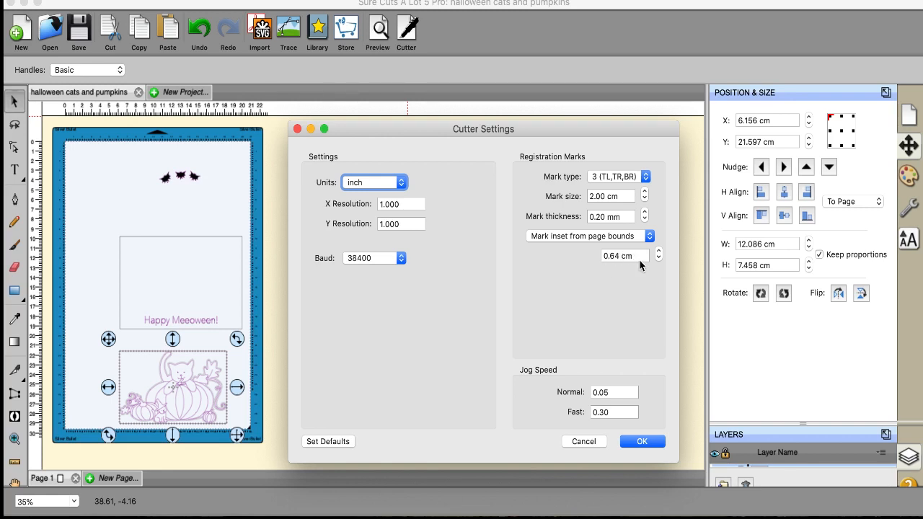
click(586, 441)
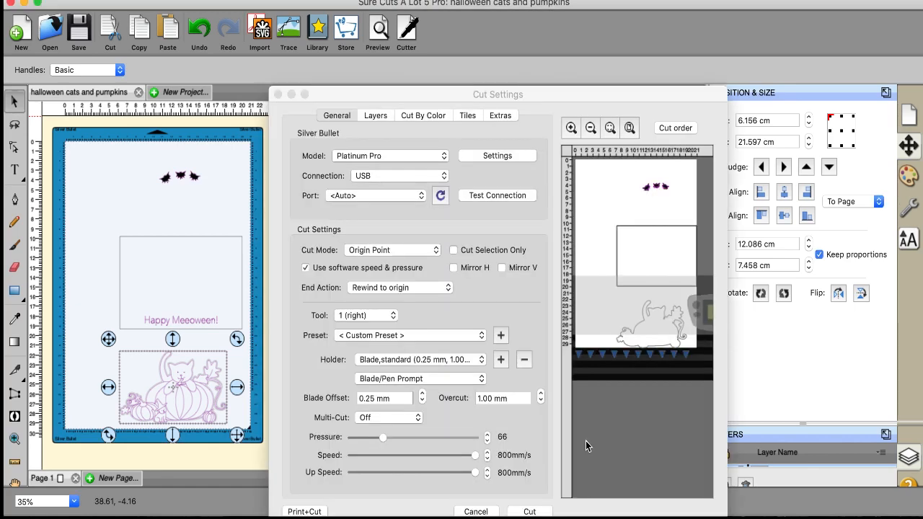
click(476, 511)
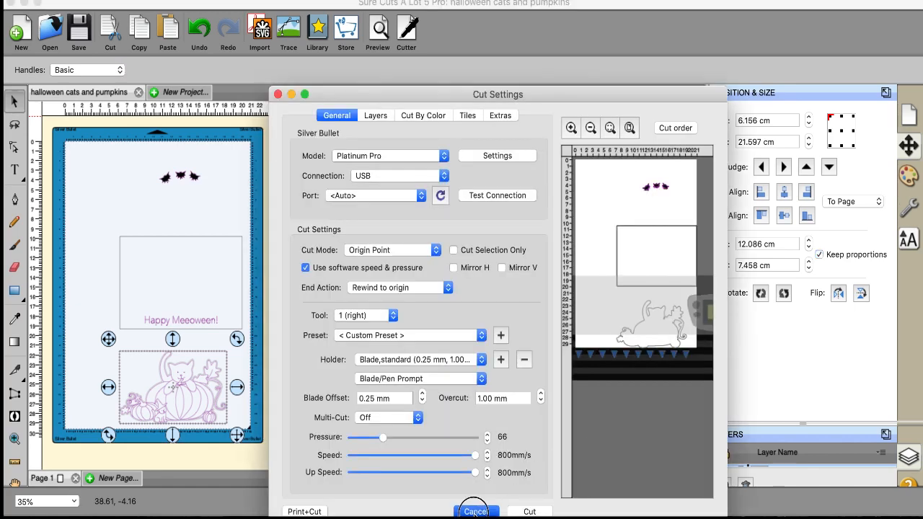
Show the registration marks on the A4 mat and deselect the cat design
click(911, 117)
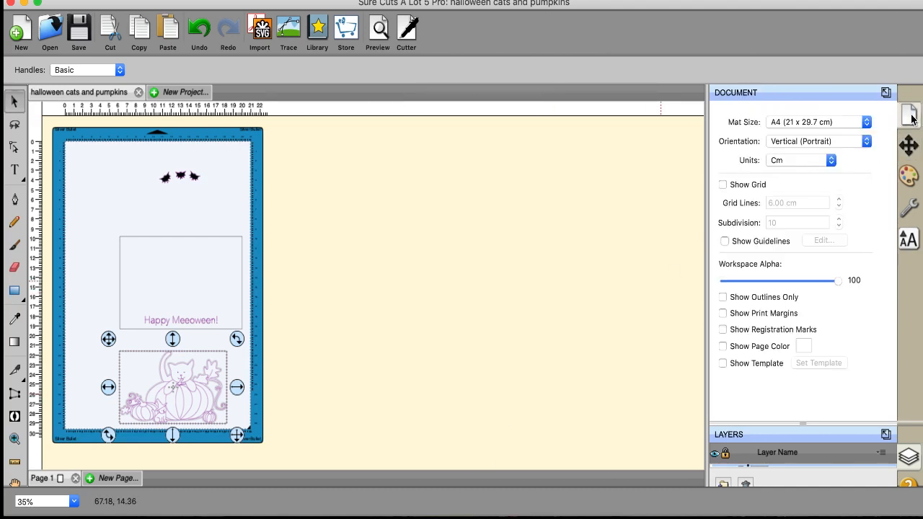
click(723, 329)
click(202, 214)
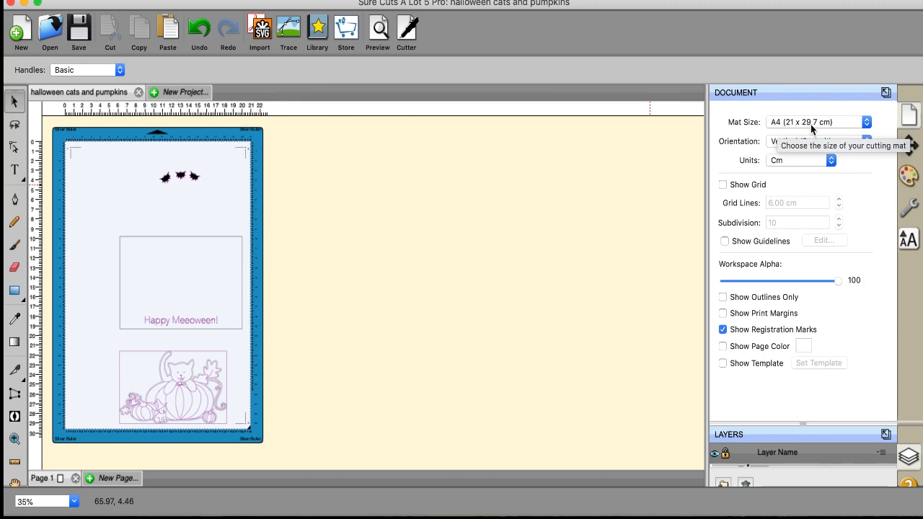
Draw a rectangle about 18.3 cm wide and 24.5 cm high in the empty workspace beside the mat
click(15, 293)
drag(306, 171, 469, 410)
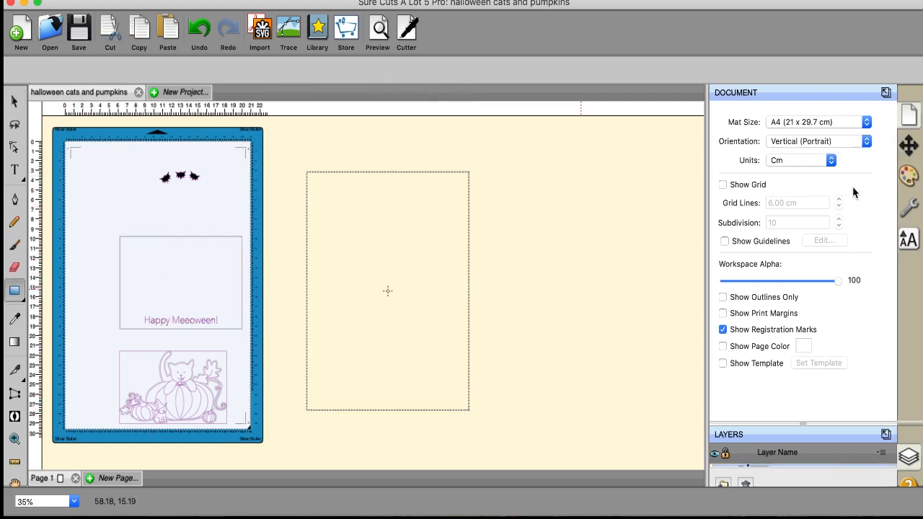
click(14, 101)
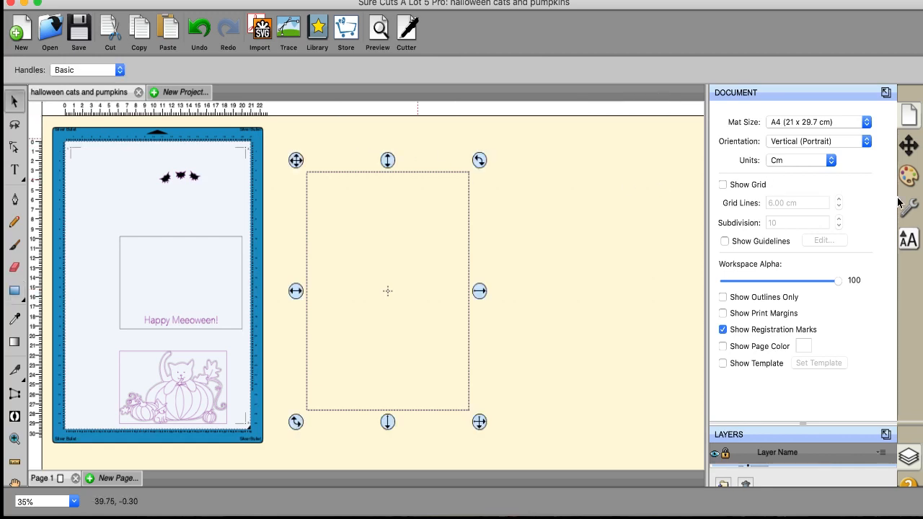
Resize the new rectangle to 21 cm wide by 29.7 cm high without keeping proportions, and move it to about X 32.4 cm, Y 1.1 cm
click(909, 146)
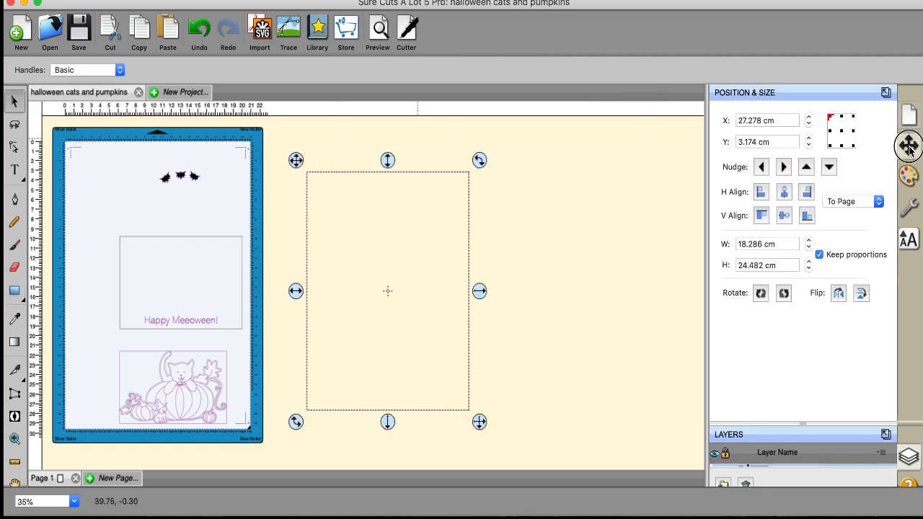
click(787, 244)
text(21)
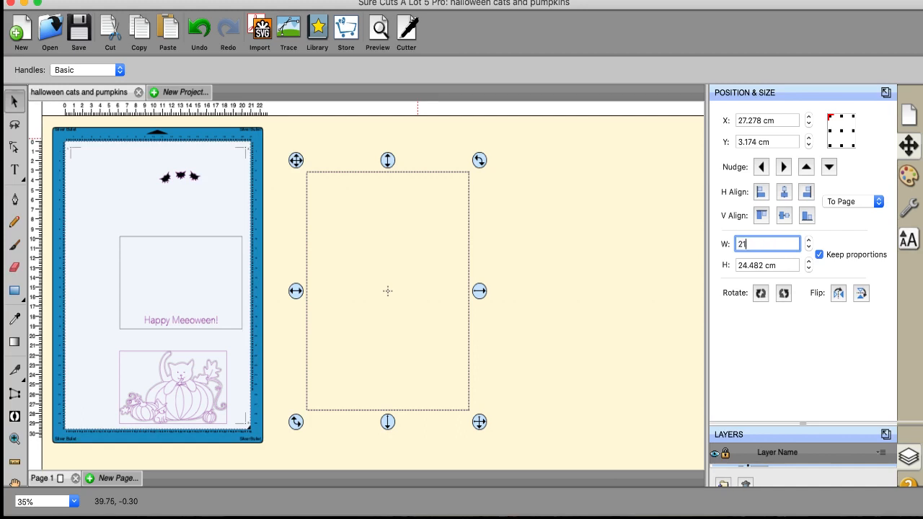
text(.0)
click(820, 255)
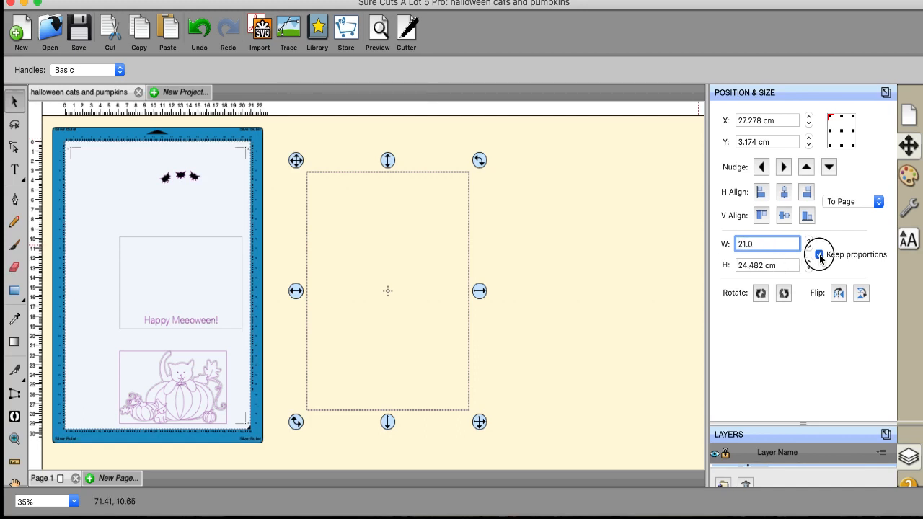
click(791, 265)
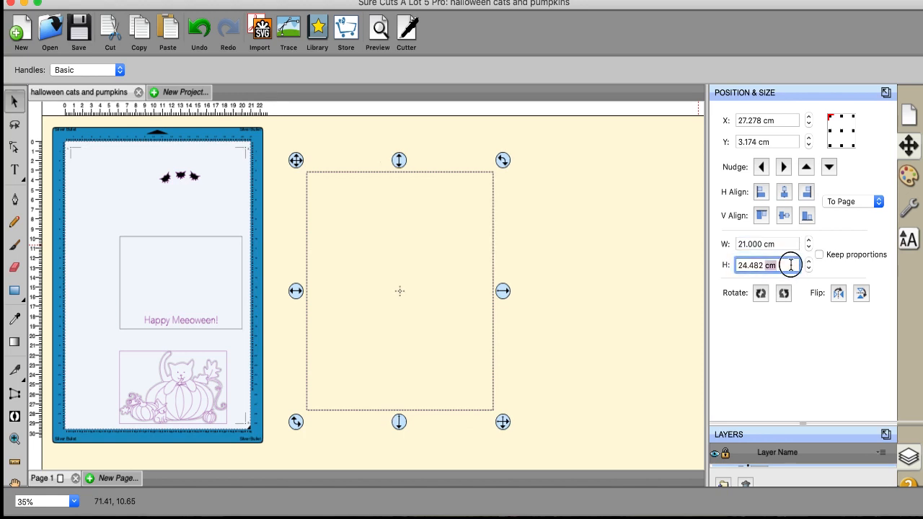
triple_click(792, 265)
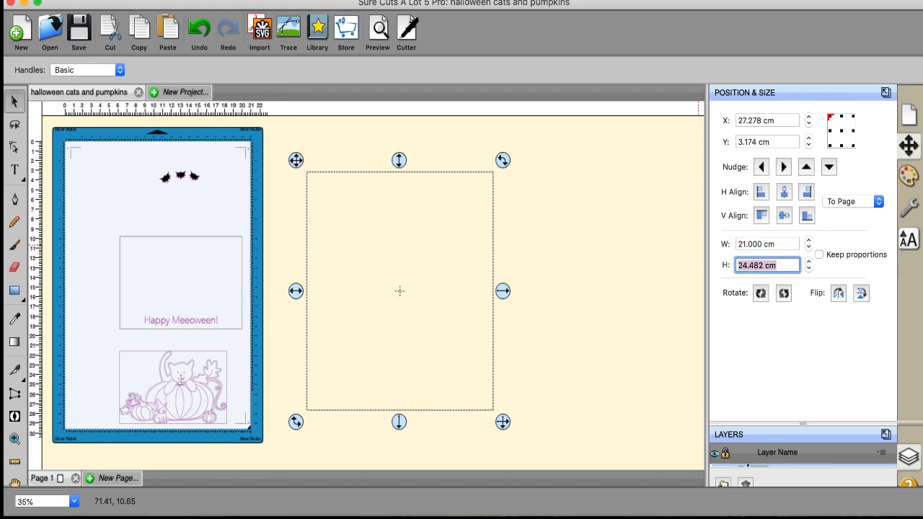
text(29.7)
key(Return)
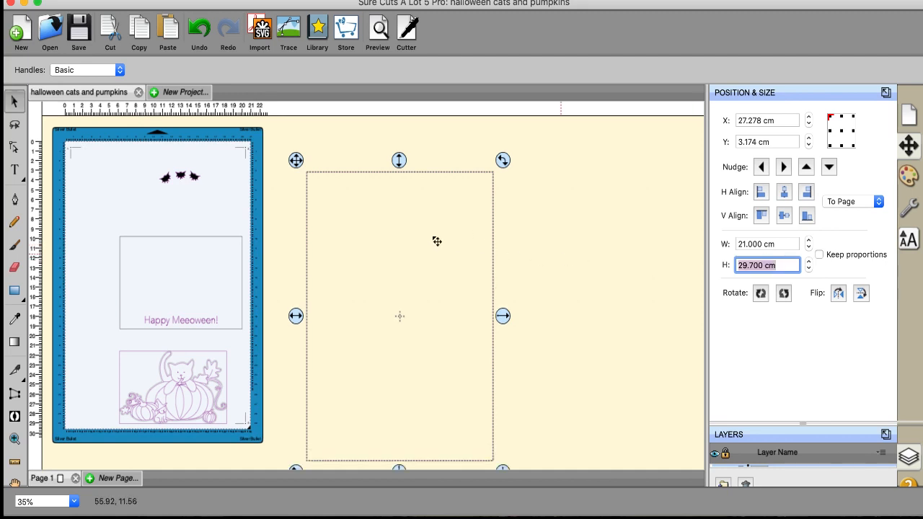
drag(388, 236, 437, 221)
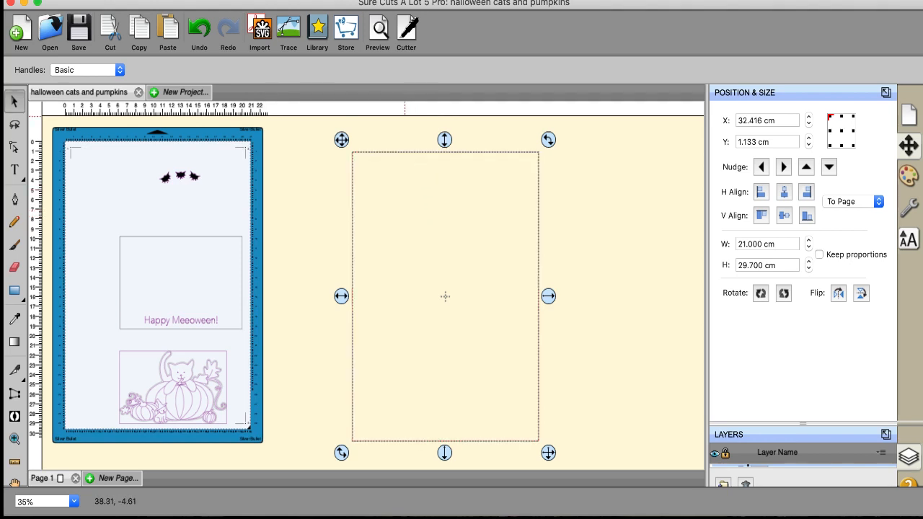
Apply a path offset of 0.64 cm to the A4-sized rectangle with Inset Offset enabled
click(359, 0)
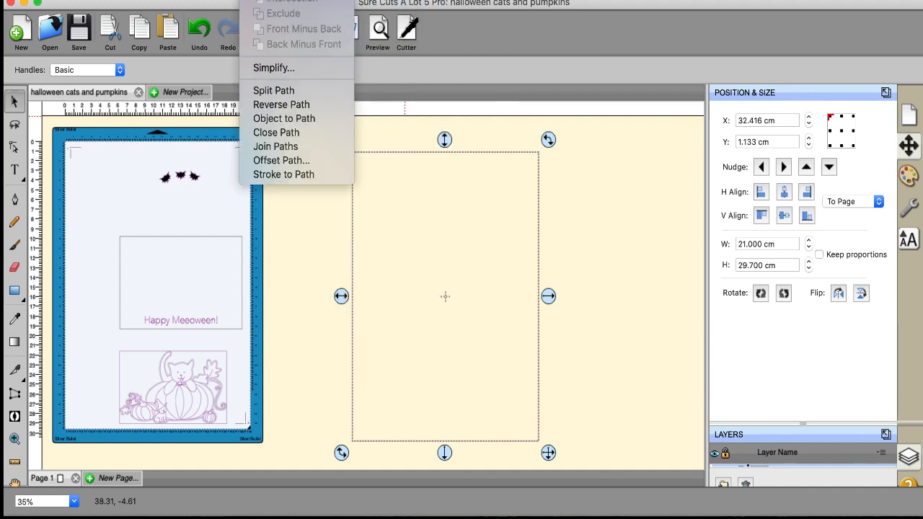
click(257, 0)
click(257, 0)
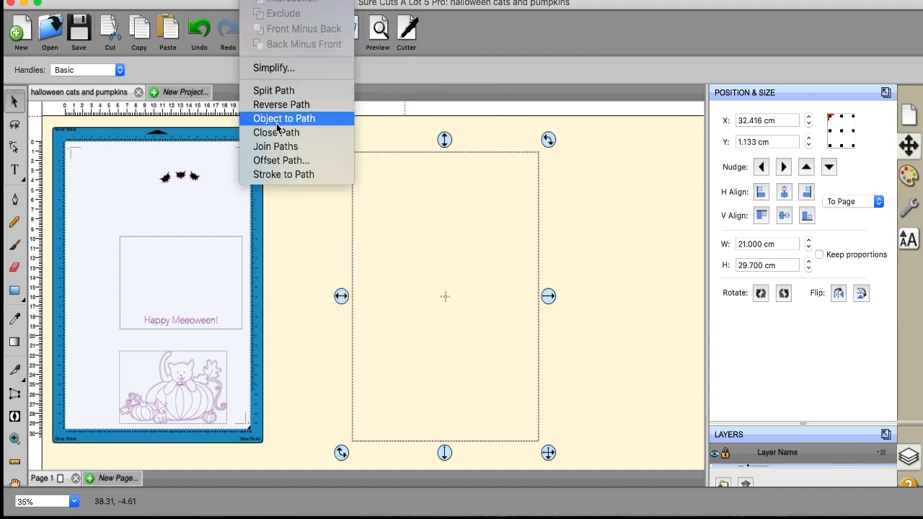
click(279, 161)
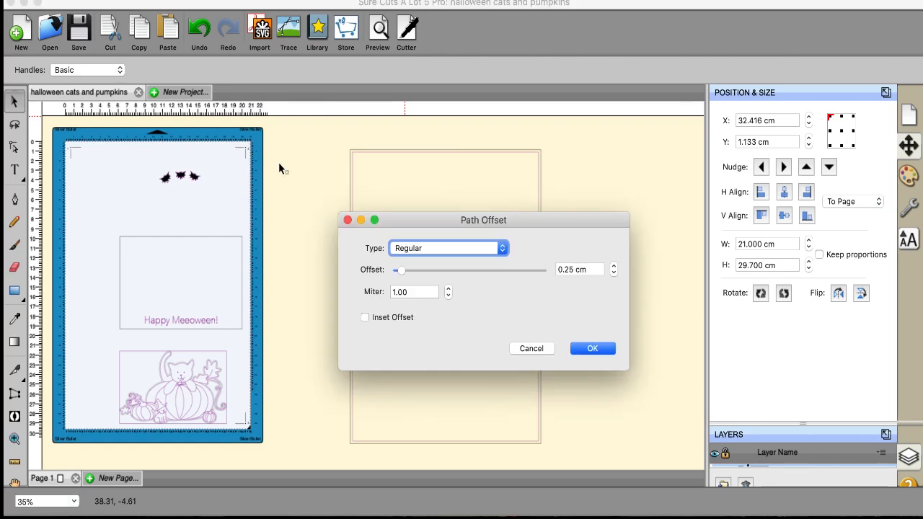
click(365, 318)
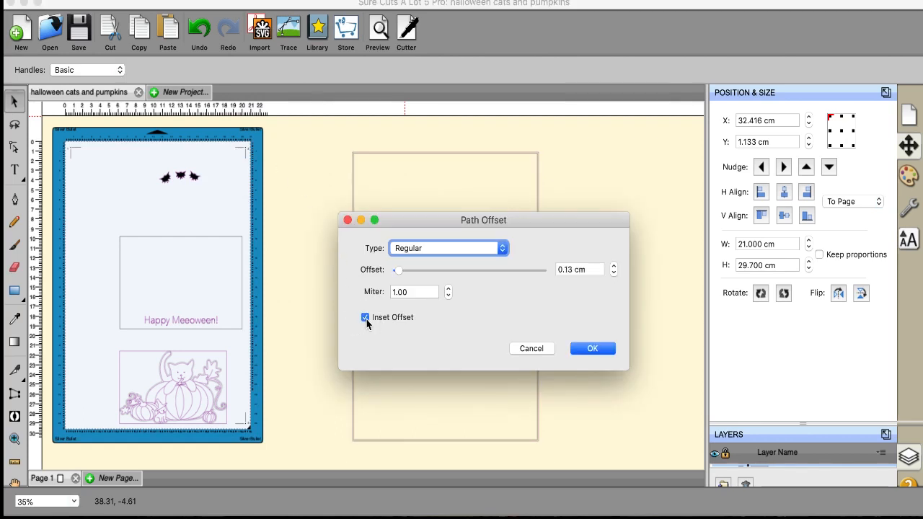
drag(593, 269, 540, 268)
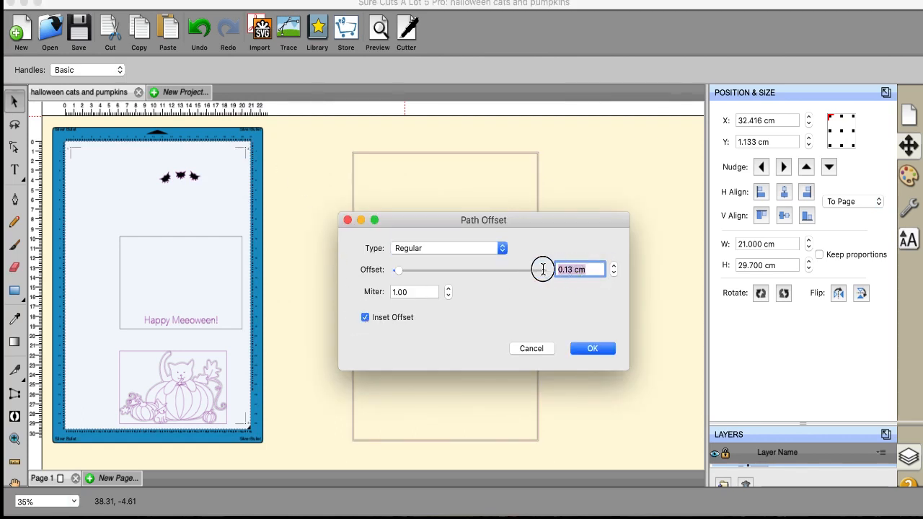
text(0.64)
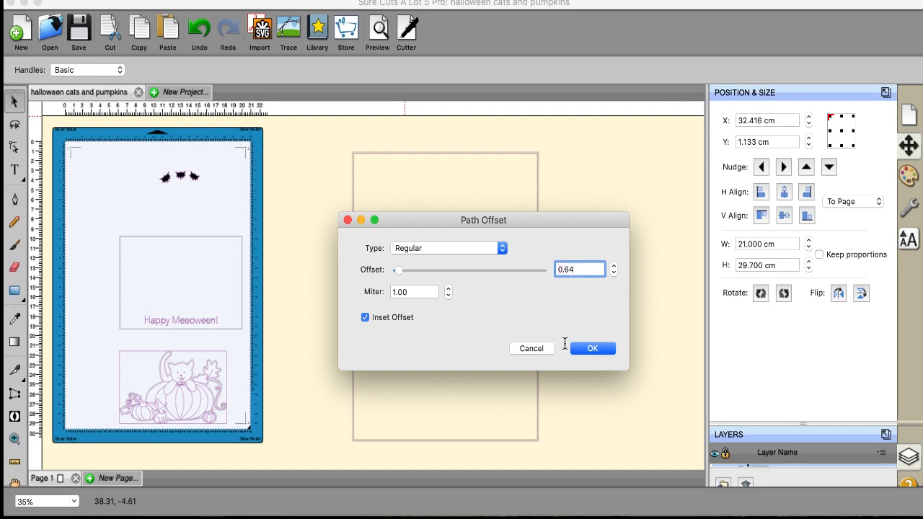
click(587, 348)
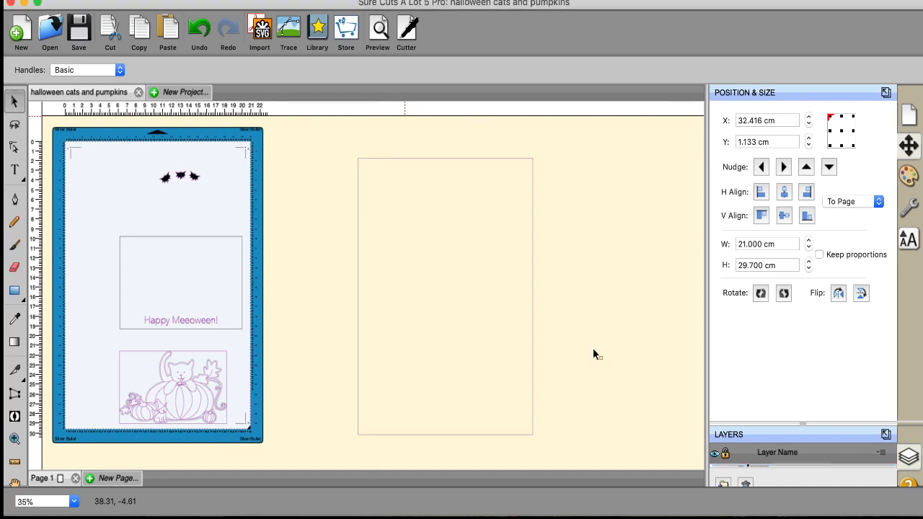
Give the inset rectangle a red (FF0000) Color stroke with a width of 2.00
click(534, 245)
click(535, 244)
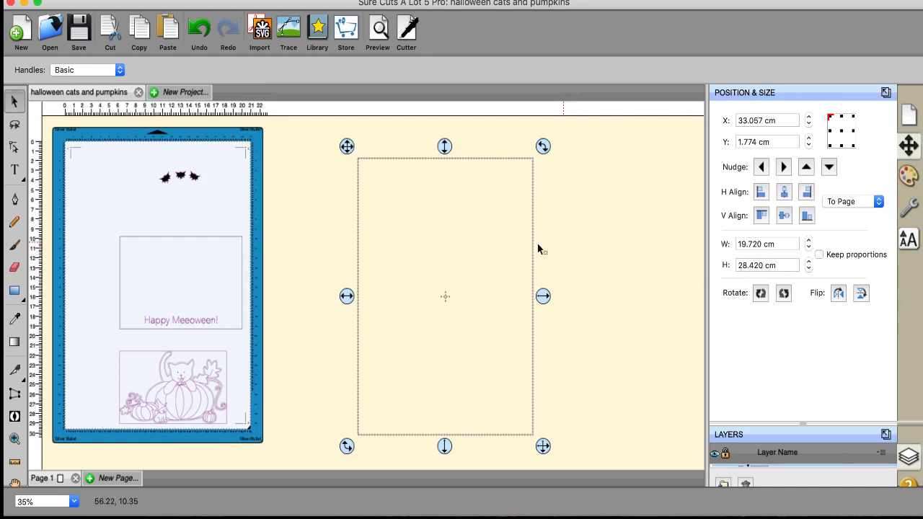
click(909, 175)
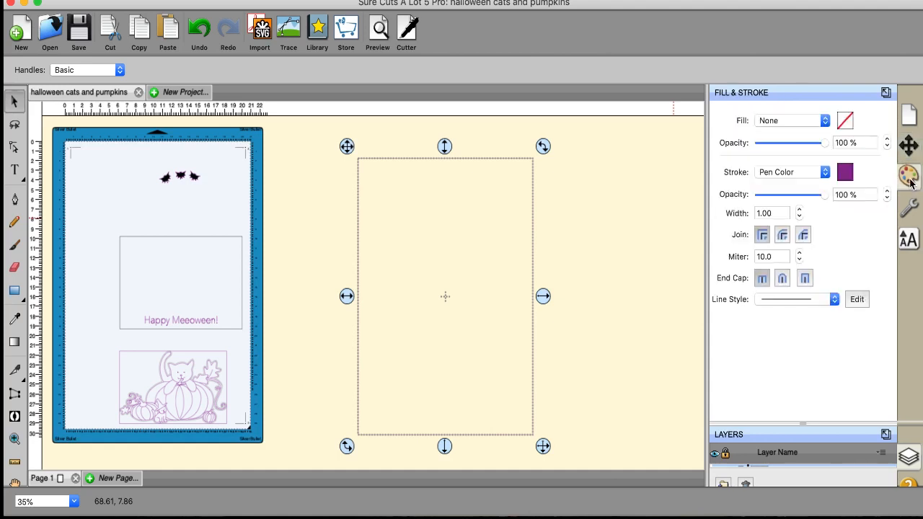
click(826, 173)
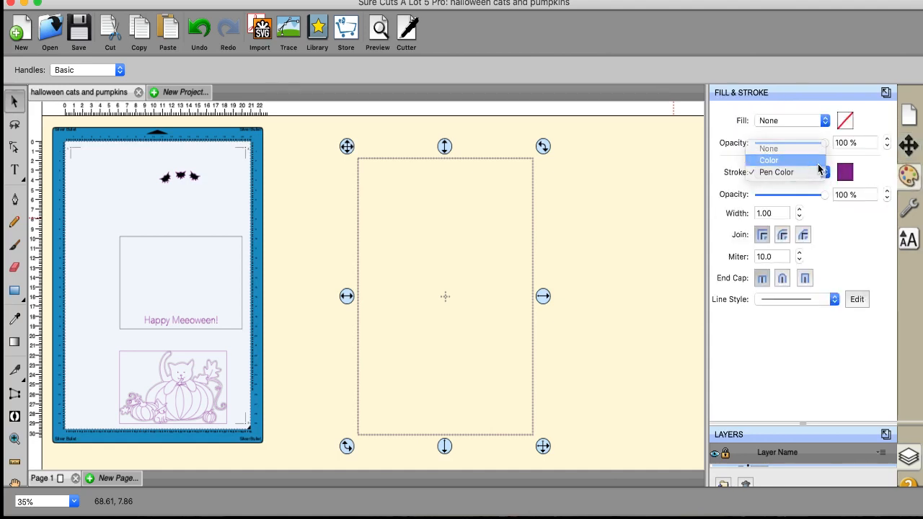
click(819, 166)
click(845, 172)
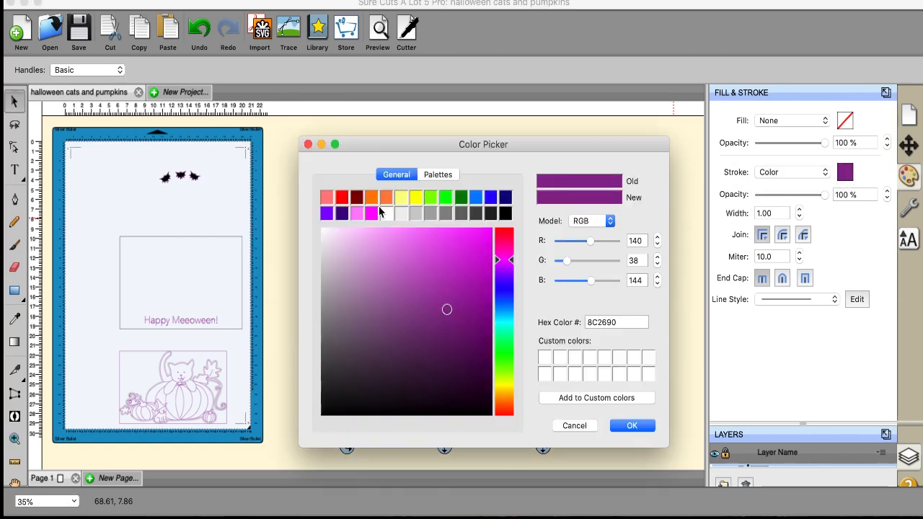
click(341, 198)
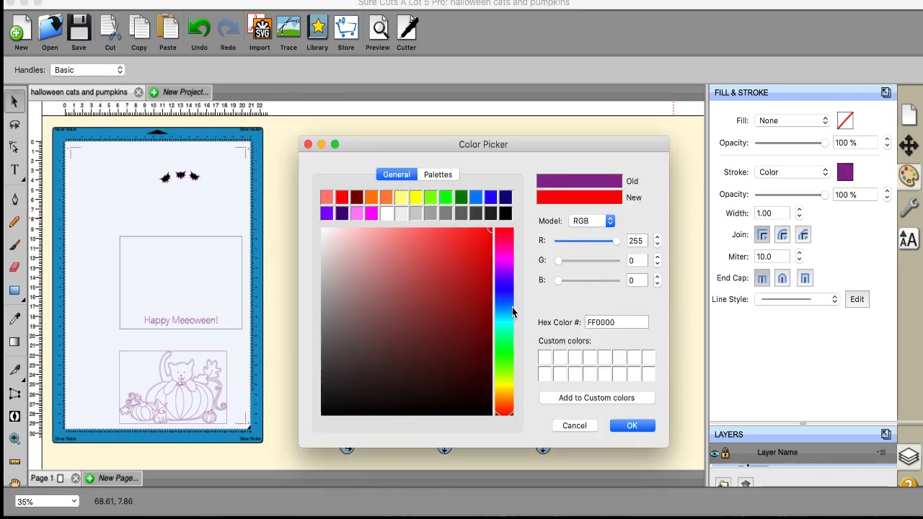
click(635, 425)
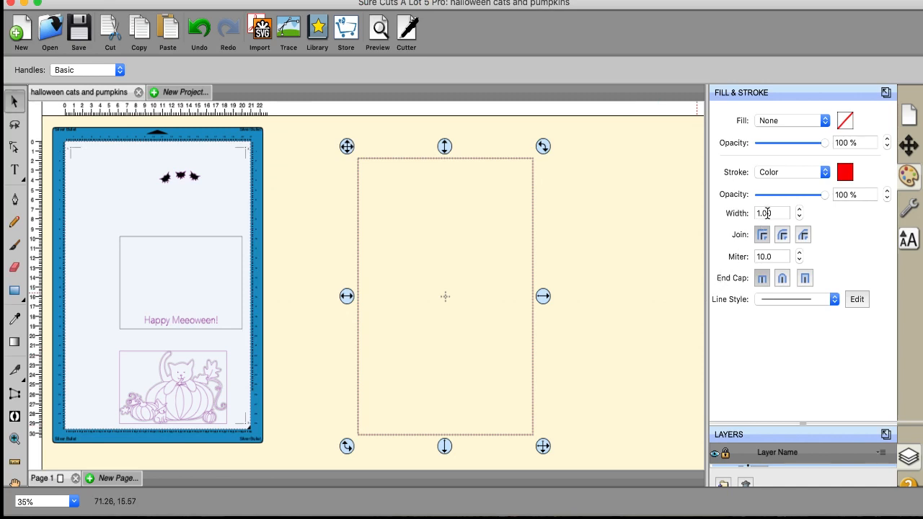
click(799, 209)
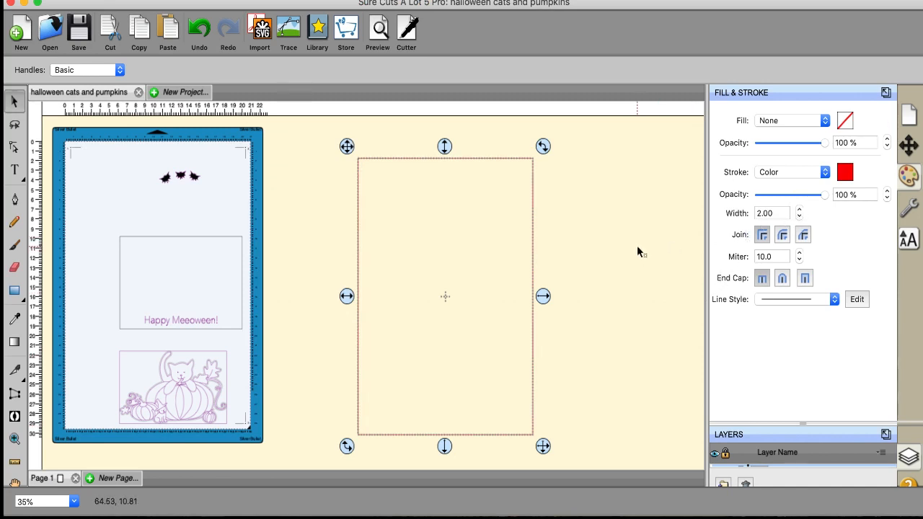
Center the red rectangle horizontally and vertically on the page and deselect it
click(908, 146)
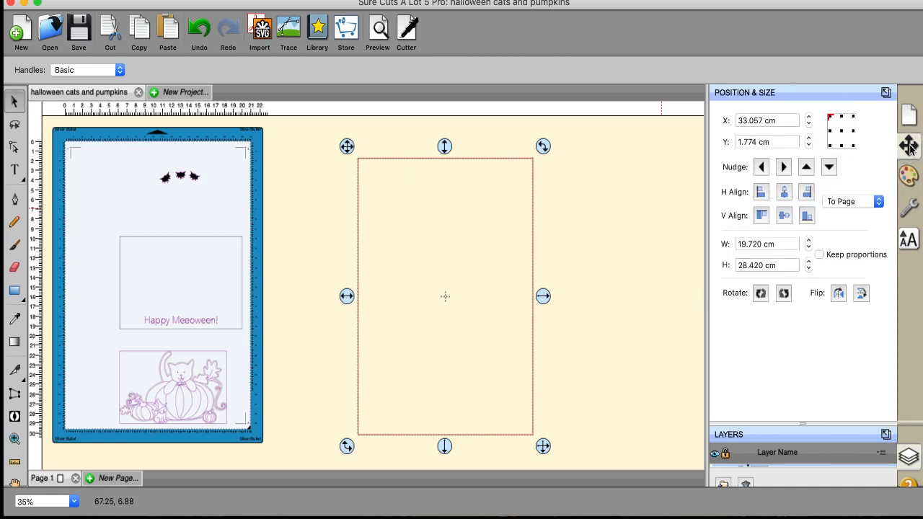
click(784, 193)
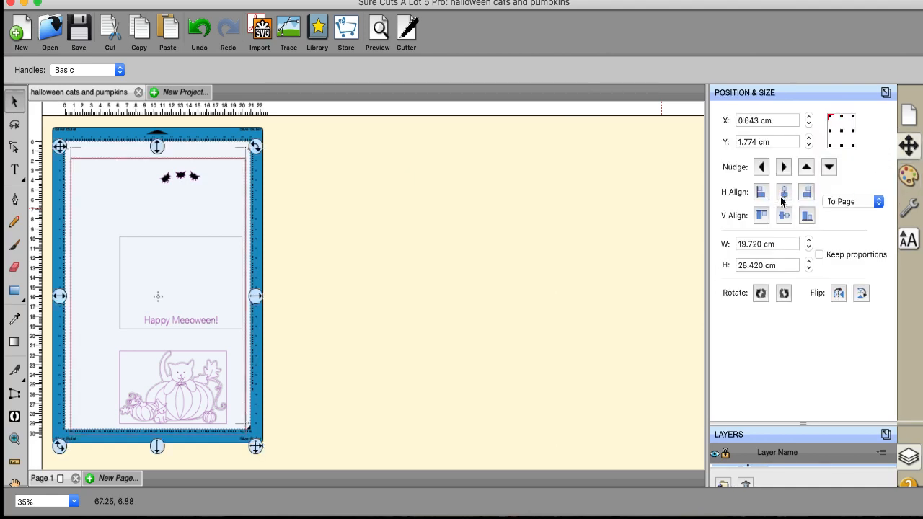
click(784, 216)
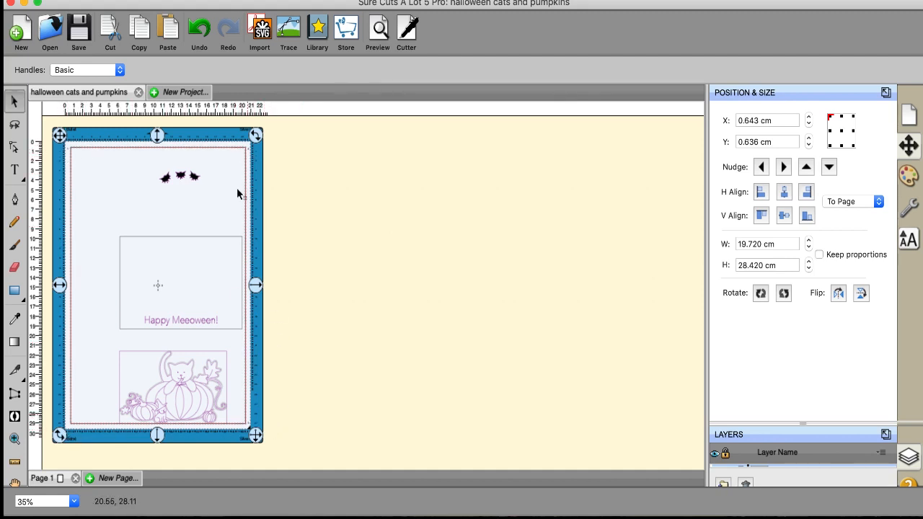
click(331, 234)
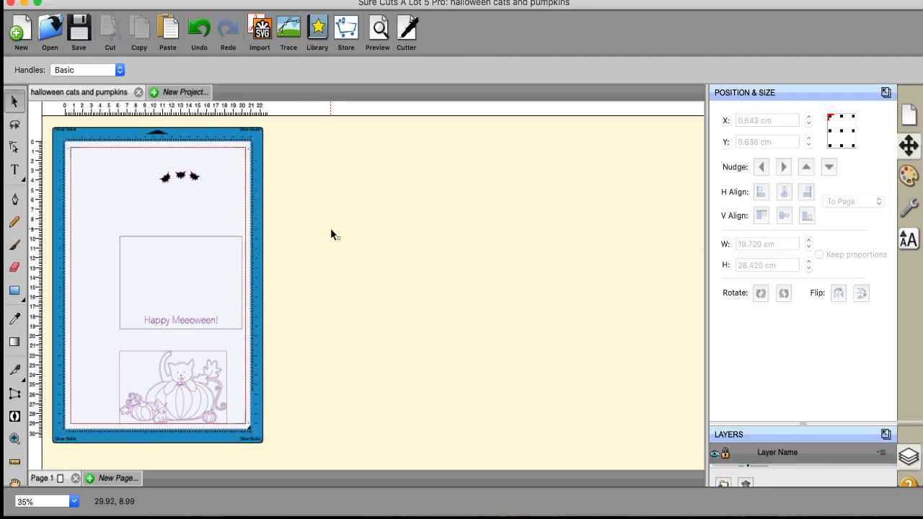